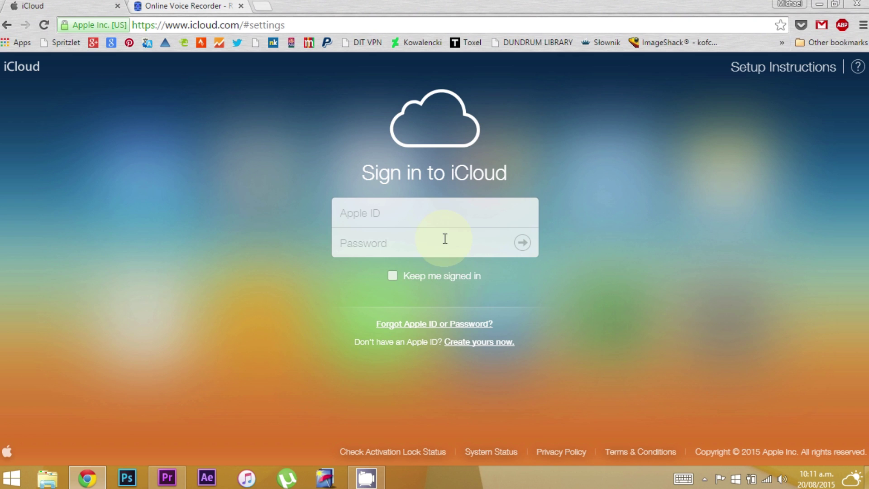
# Step: Enter the Apple ID and password and submit to reach the account Settings page
pyautogui.click(398, 215)
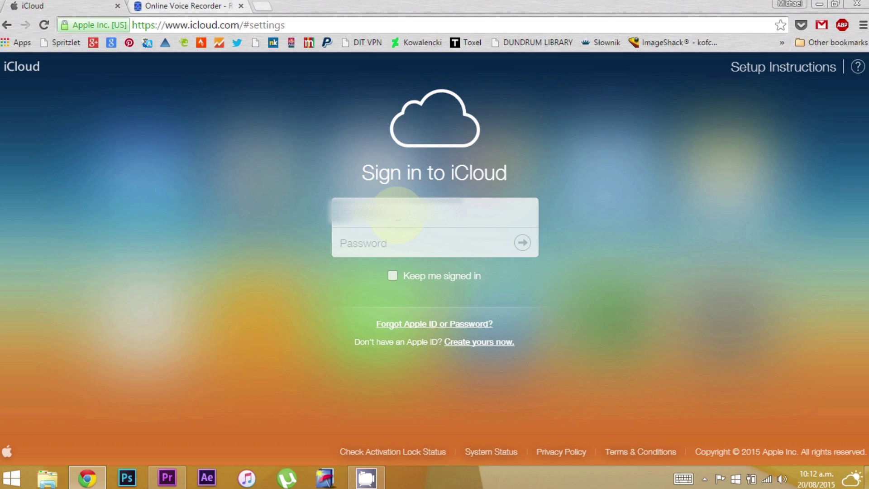
pyautogui.click(399, 216)
pyautogui.write('michael')
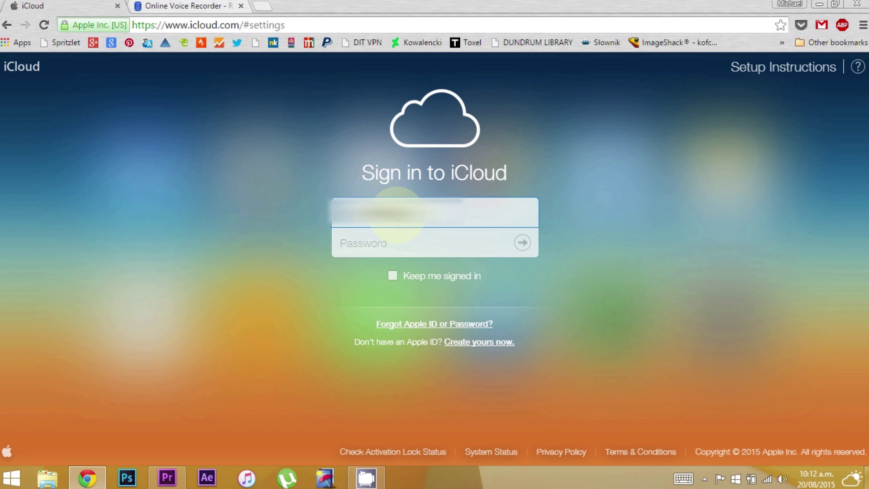
pyautogui.press('Tab')
pyautogui.write('•')
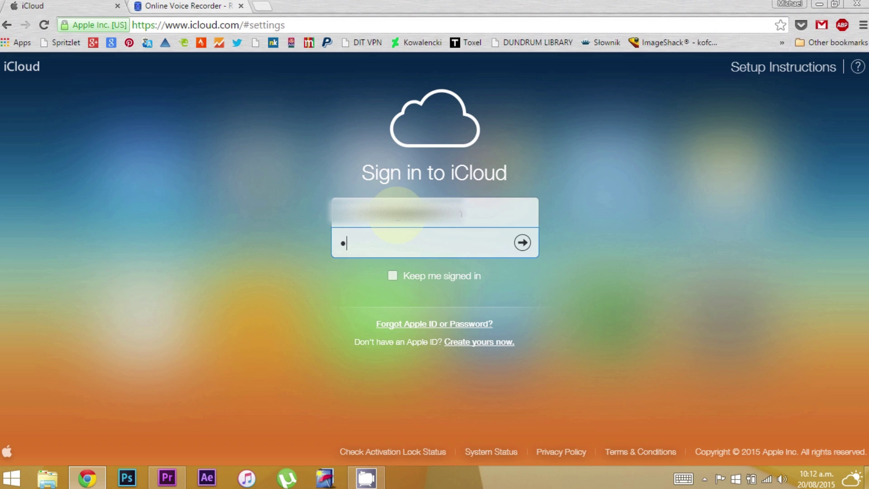
pyautogui.write('••••••••••')
pyautogui.write('••')
pyautogui.press('Return')
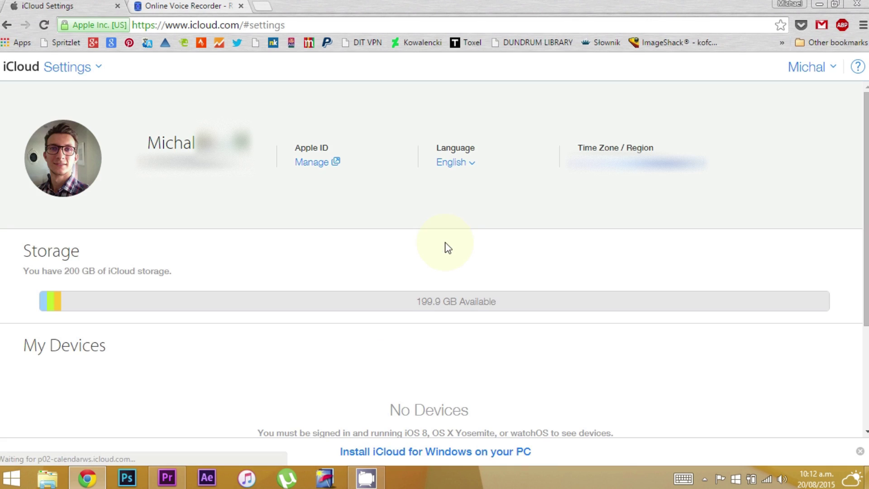
# Step: Return via the home launcher to Settings and bring up the Restore Files dialog
pyautogui.click(82, 71)
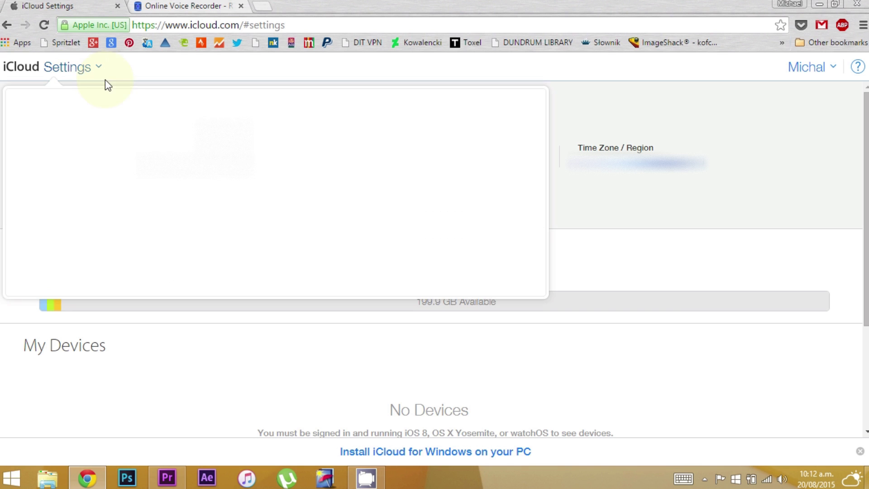
pyautogui.click(410, 242)
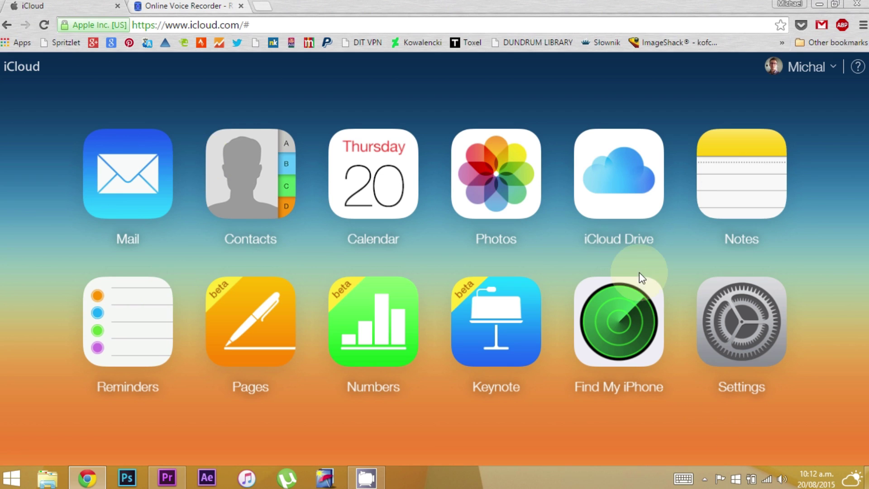
pyautogui.click(742, 344)
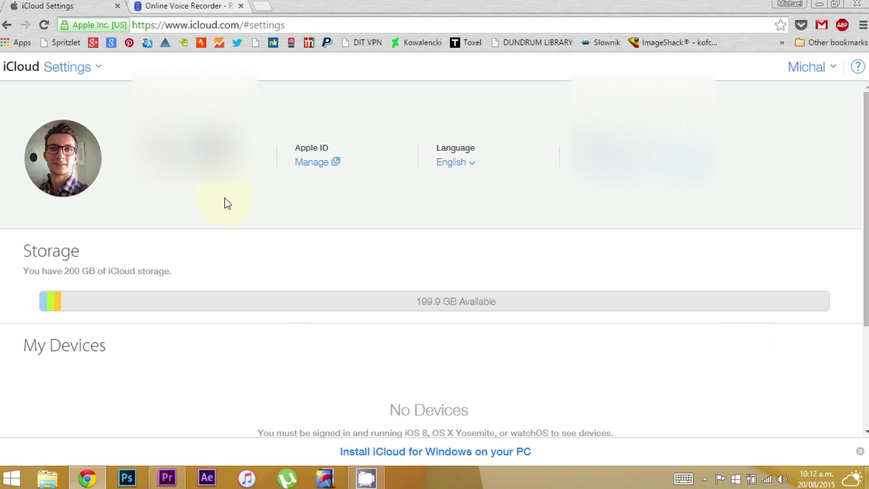
pyautogui.scroll(-2, 235, 210)
pyautogui.scroll(-1, 278, 235)
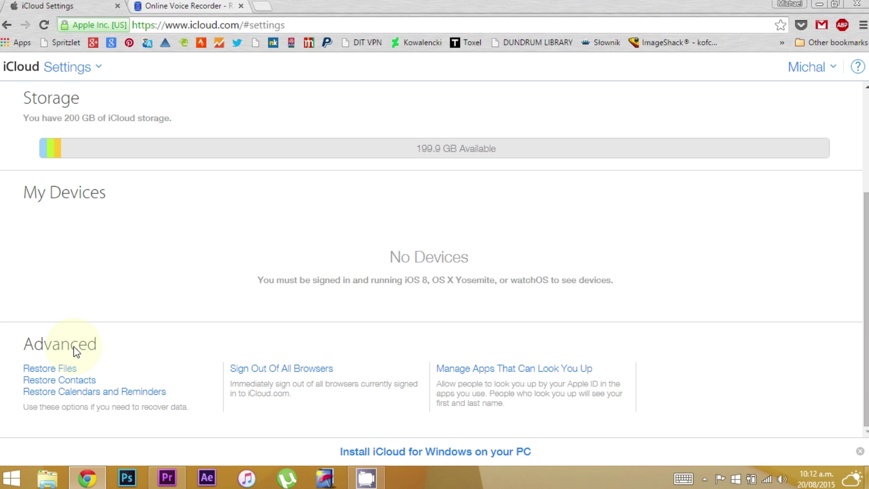
pyautogui.click(49, 371)
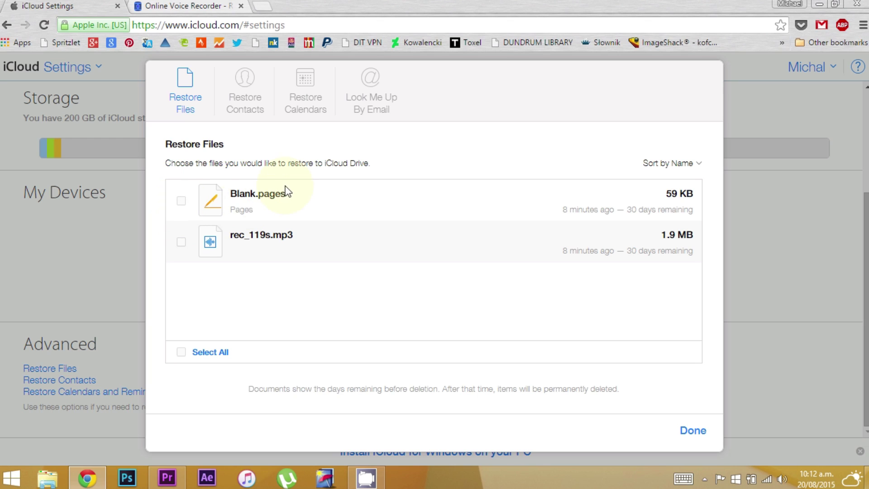
# Step: Mark Blank.pages and rec_119s.mp3 and restore the two files
pyautogui.click(183, 203)
pyautogui.click(183, 241)
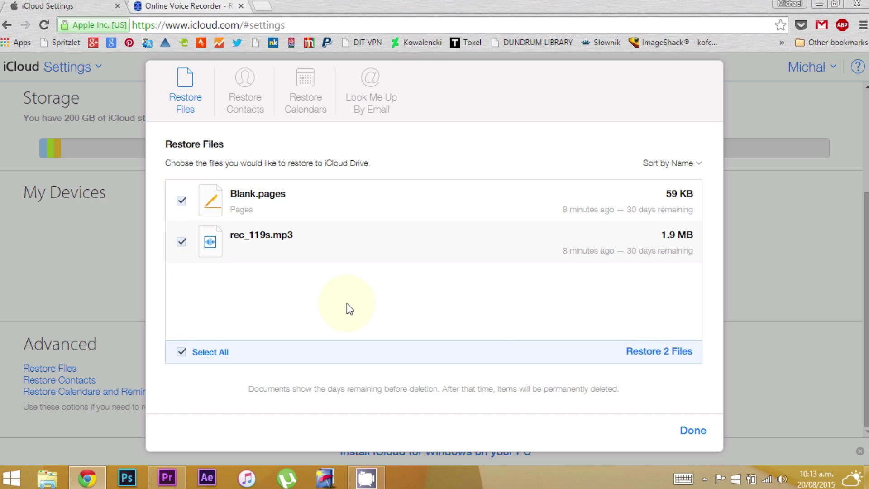
pyautogui.click(651, 353)
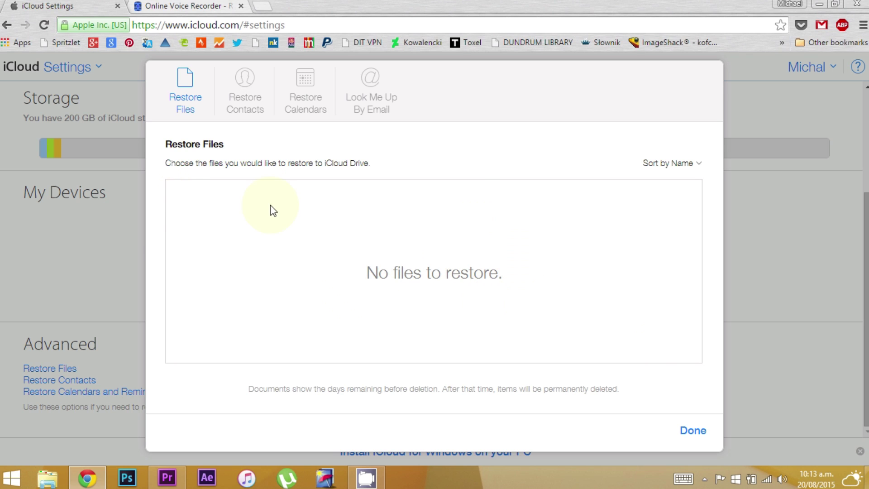
# Step: Review the Restore Contacts and Restore Calendars views, return to Restore Files, and close with Done
pyautogui.click(245, 102)
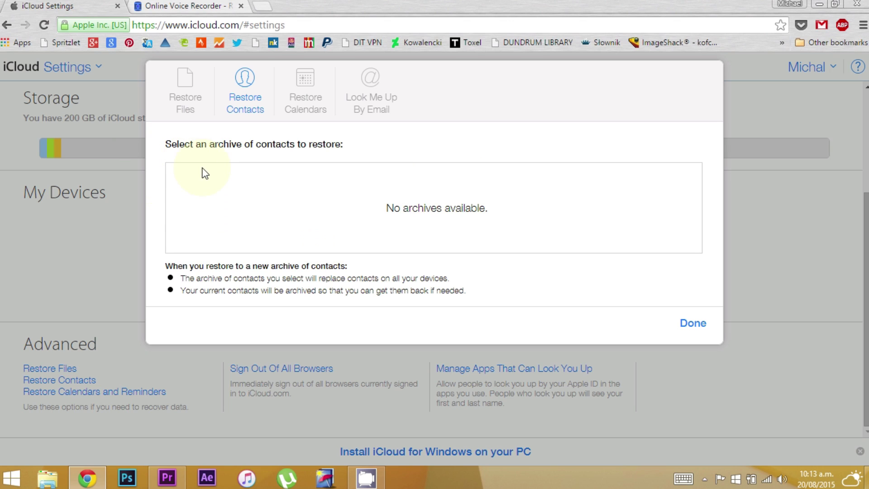
pyautogui.click(293, 112)
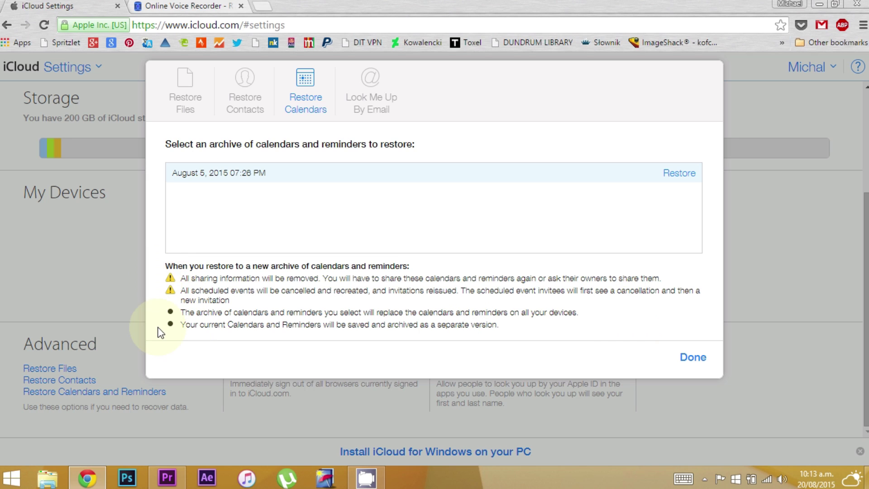
pyautogui.click(187, 105)
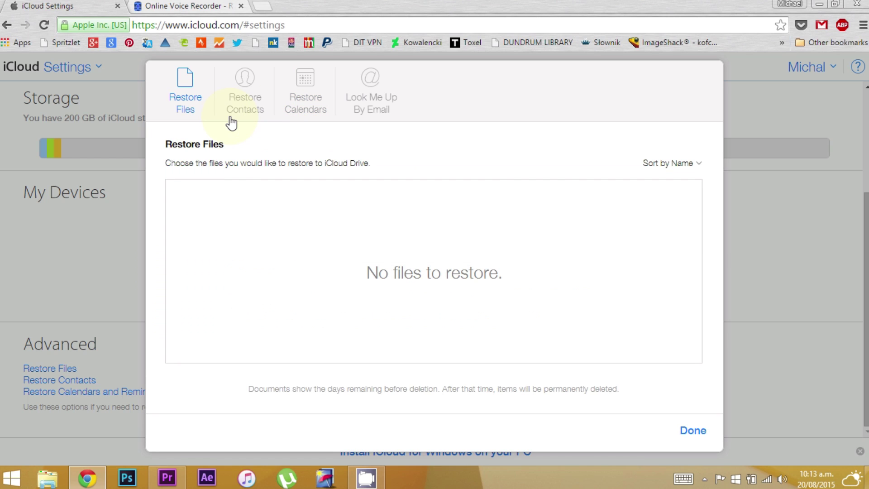
pyautogui.click(694, 432)
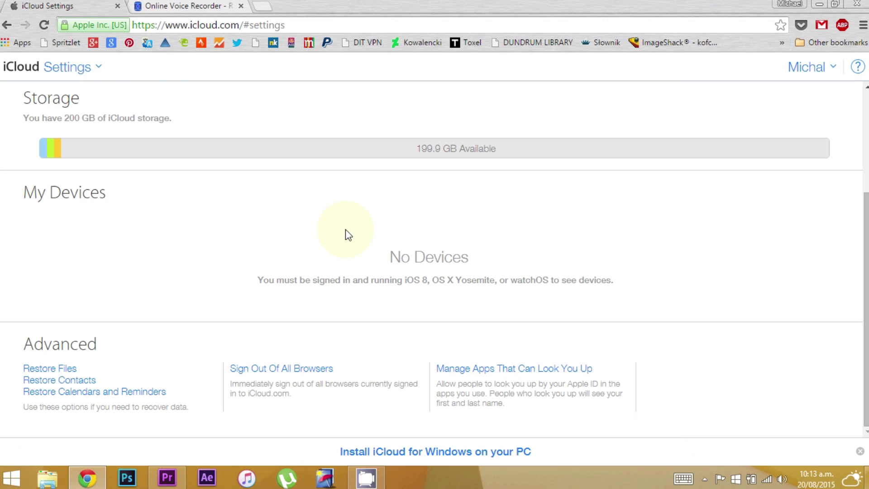
# Step: Delete rec_119s.mp3 from iCloud Drive, confirming the deletion
pyautogui.click(93, 68)
pyautogui.click(353, 163)
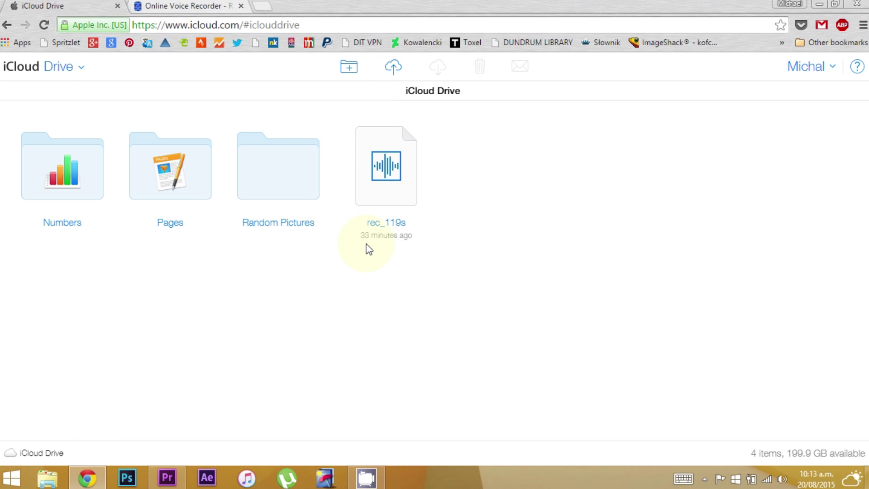
pyautogui.click(385, 141)
pyautogui.click(480, 65)
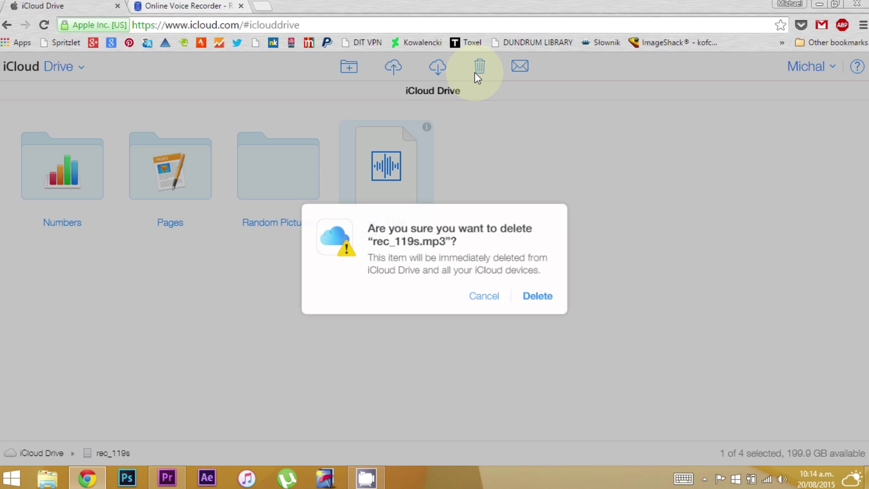
pyautogui.click(544, 302)
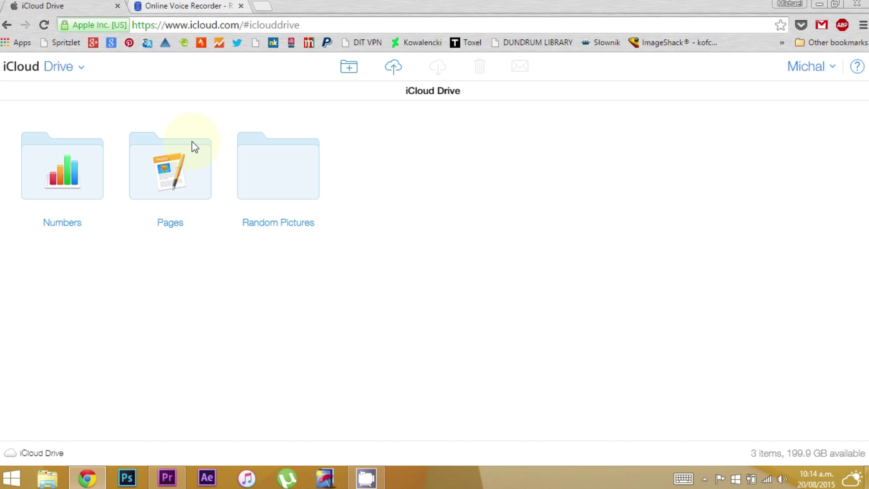
# Step: Switch from iCloud Drive to Pages
pyautogui.click(82, 69)
pyautogui.click(67, 225)
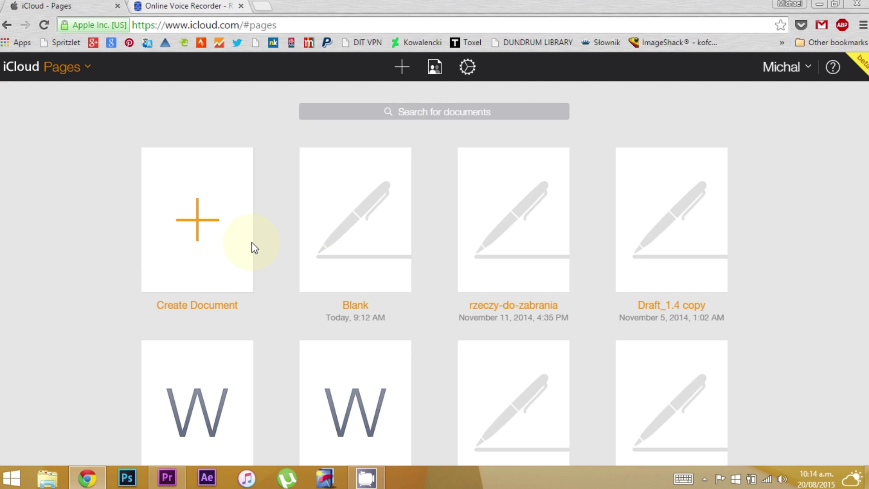
# Step: Delete the selected Blank and Draft_1.4 copy documents via Delete Documents, confirming
pyautogui.click(337, 220)
pyautogui.scroll(-2, 466, 233)
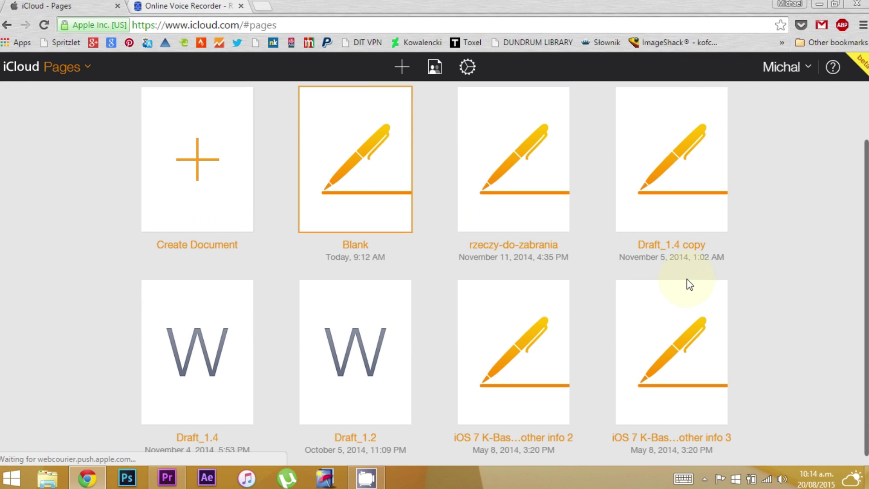
pyautogui.click(467, 67)
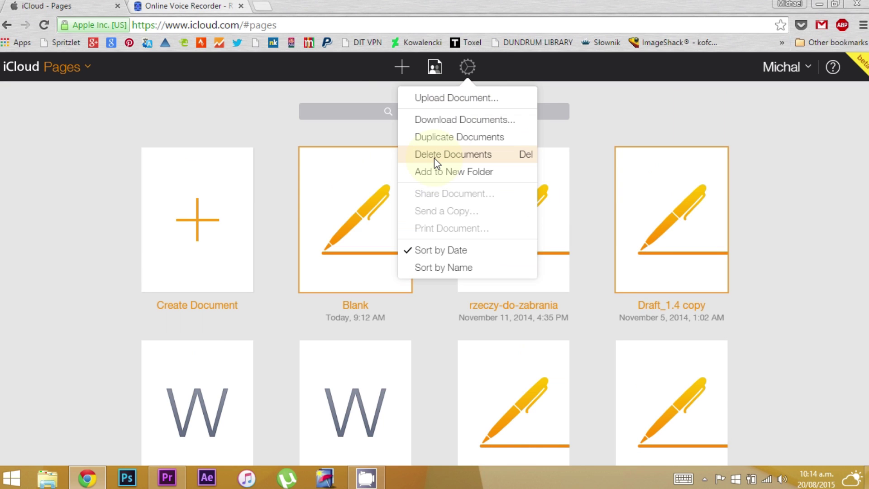
pyautogui.click(435, 157)
pyautogui.click(546, 298)
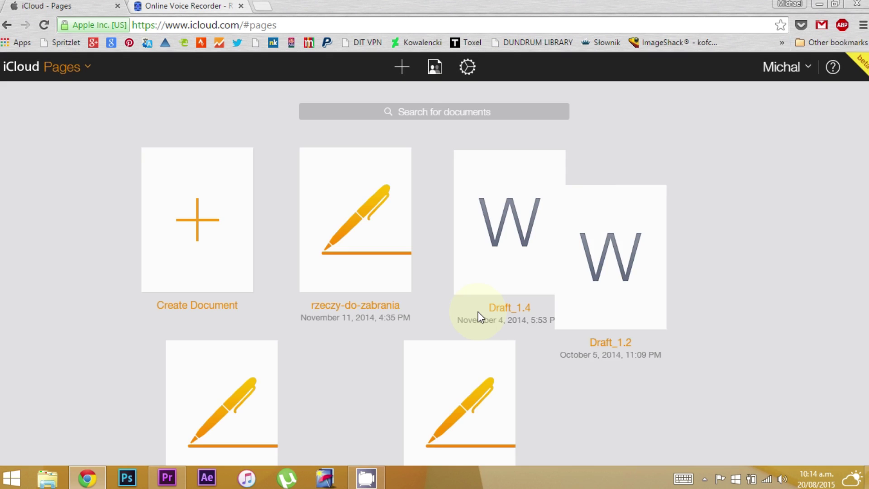
pyautogui.click(32, 62)
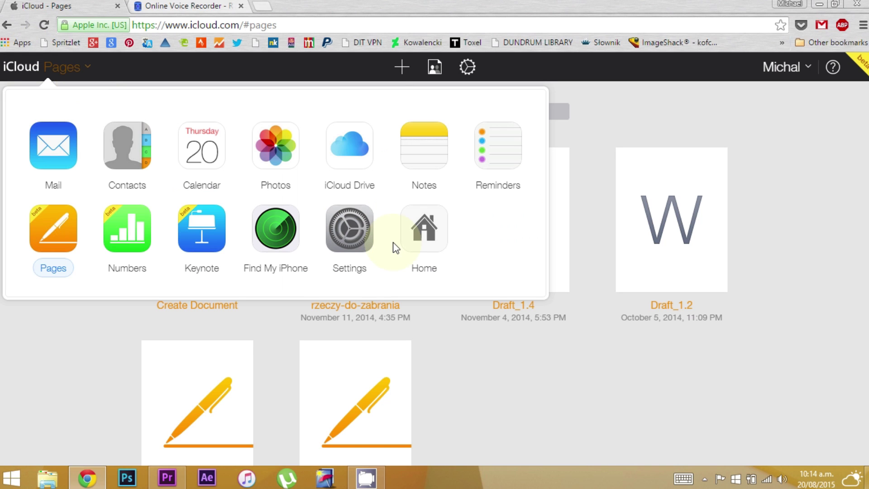
# Step: Confirm Blank.pages, Draft_1.4 copy.pages and rec_119s.mp3 appear in Restore Files, then close it
pyautogui.click(352, 237)
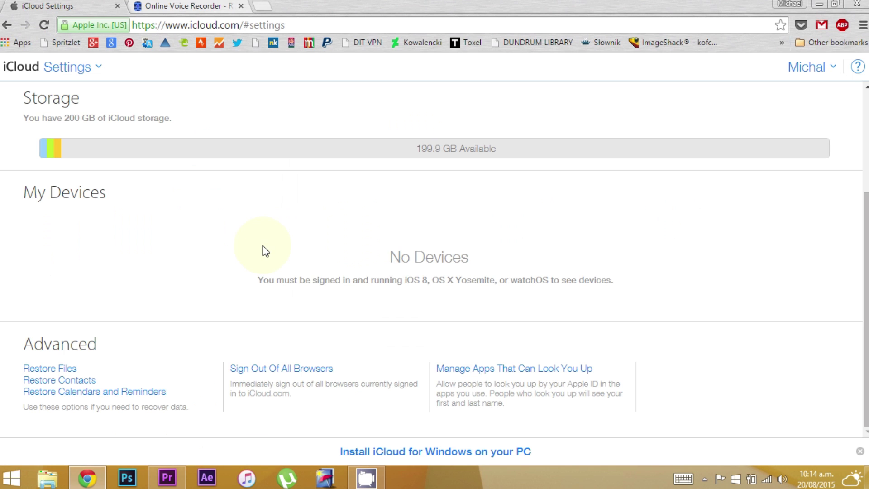
pyautogui.click(50, 370)
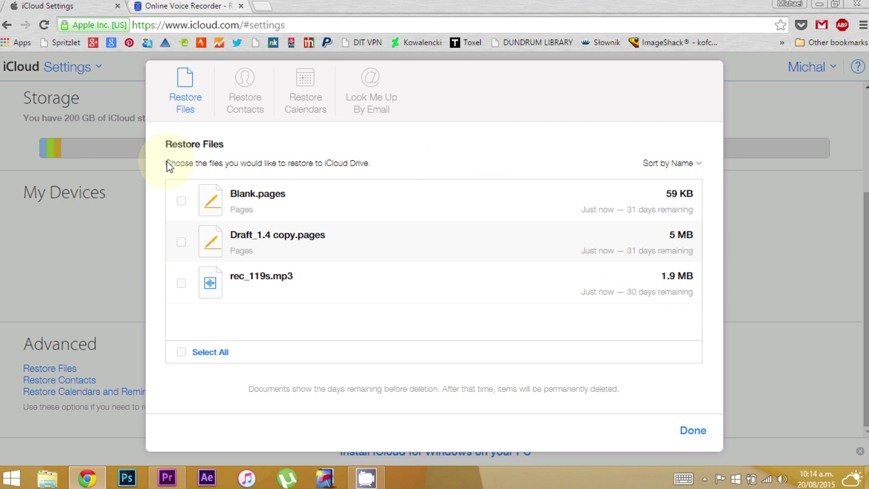
pyautogui.click(696, 436)
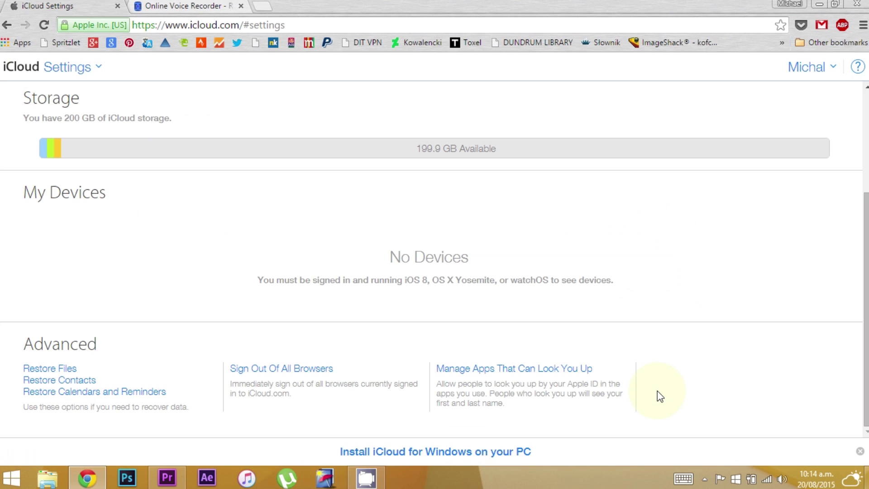